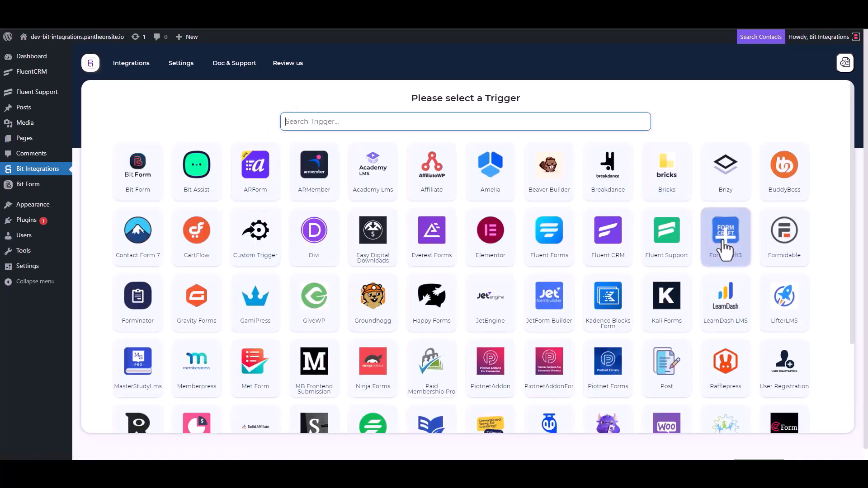
Pick the Fluent Support tile as the flow's trigger and copy its webhook URL
click(668, 237)
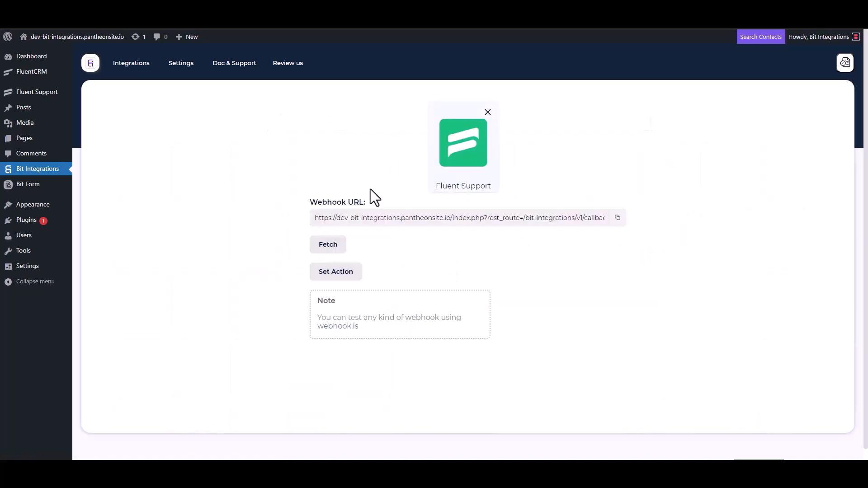
click(616, 219)
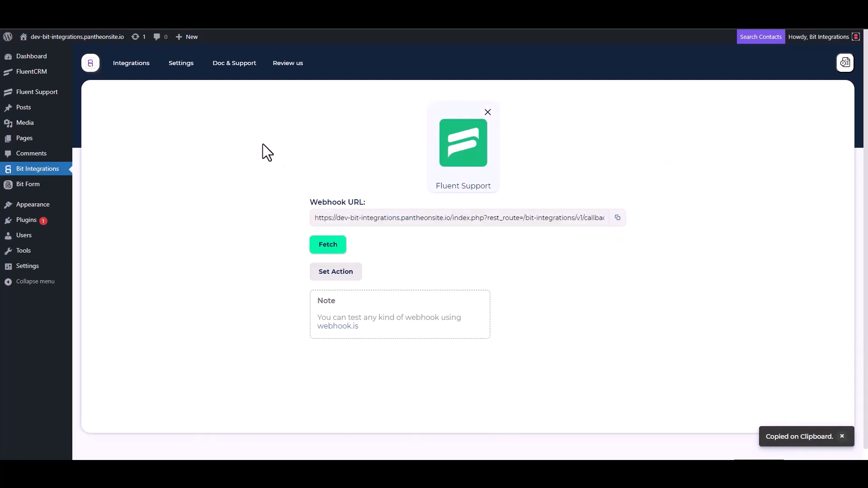
Start fetching the webhook, then create an automatic Fluent Support workflow named 'Bit Integrations'
click(322, 248)
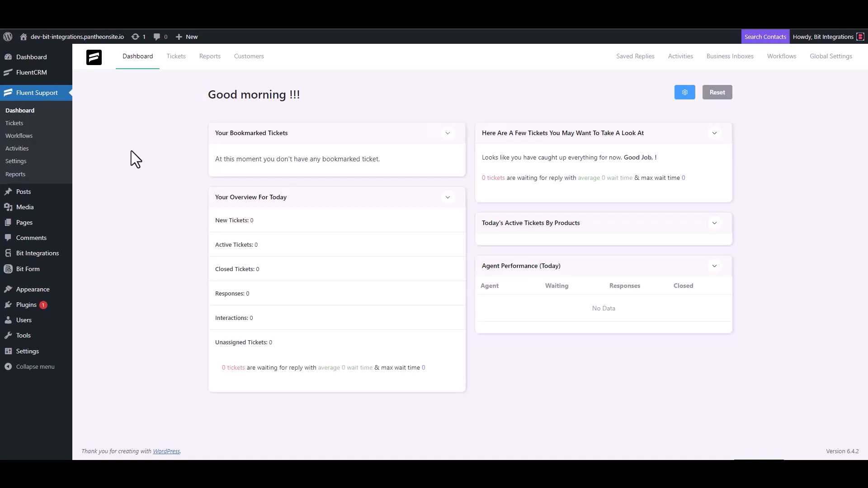
click(28, 136)
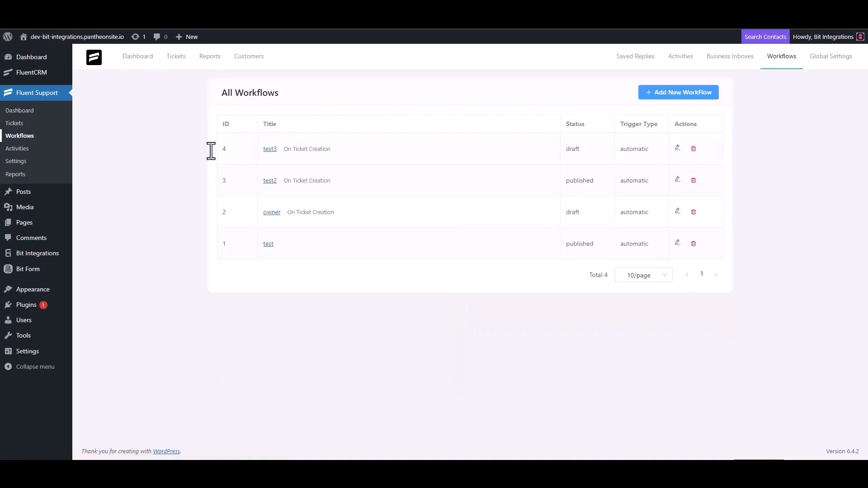
click(668, 94)
click(263, 107)
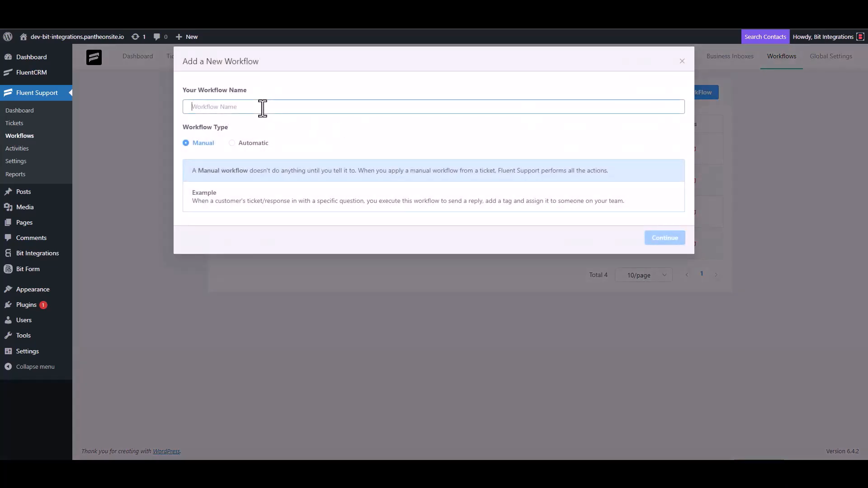
text(Bi)
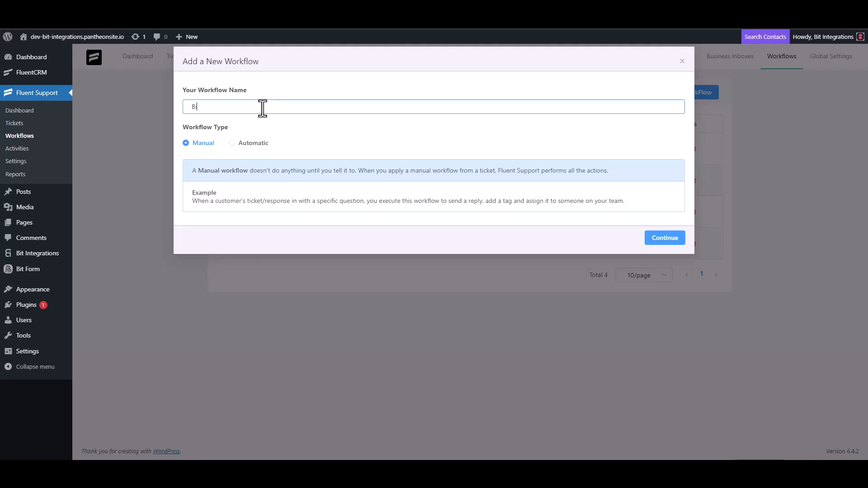
text(t Integrations)
click(239, 143)
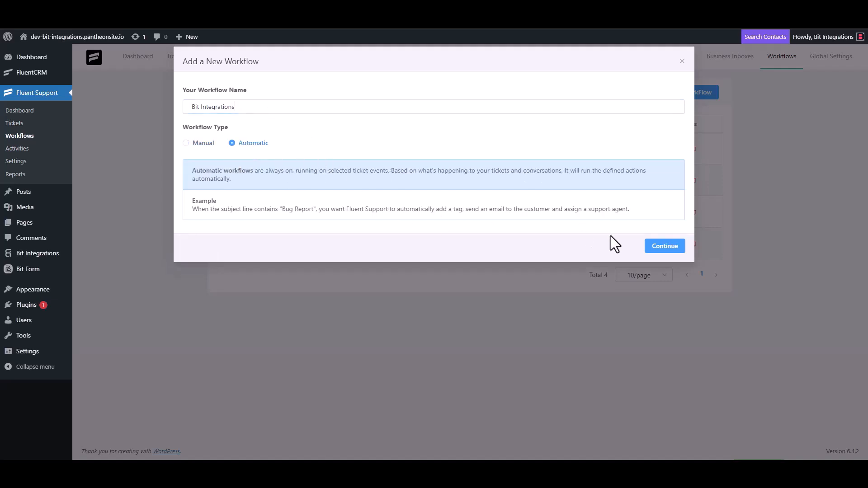
click(661, 247)
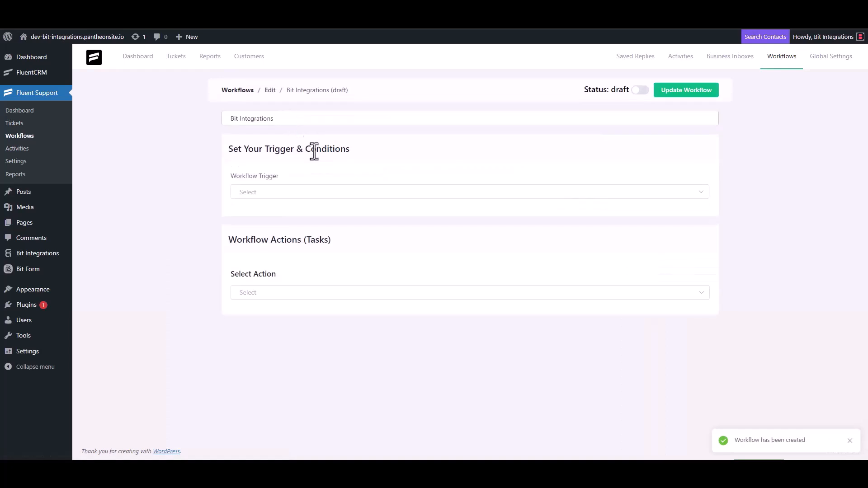
Trigger the workflow On Ticket Creation with a Trigger Outgoing Webhook action using the pasted URL
click(272, 194)
click(268, 220)
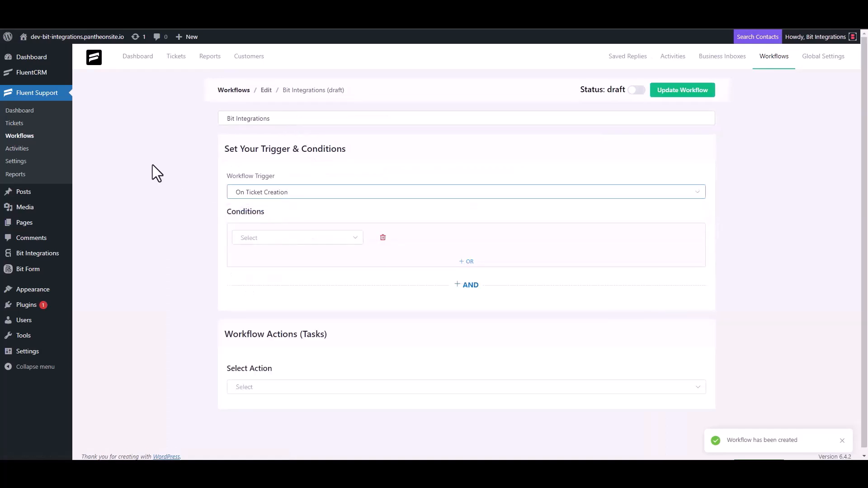
click(258, 381)
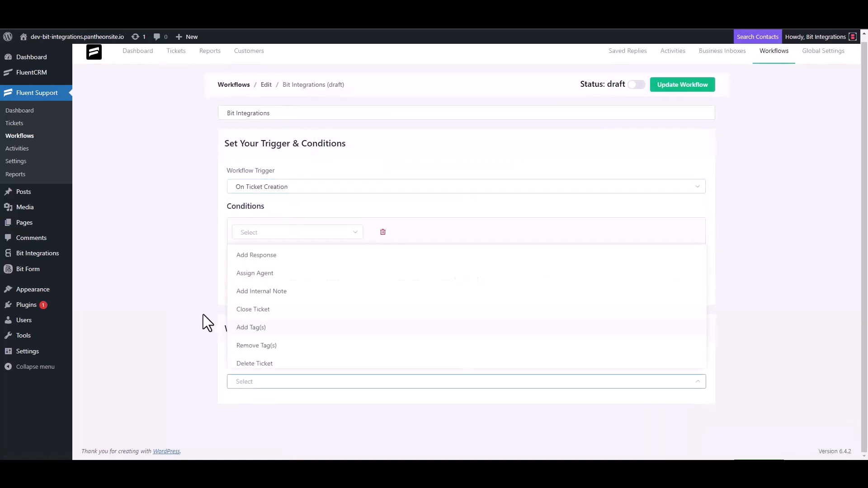
scroll(272, 298, down, 3)
click(300, 257)
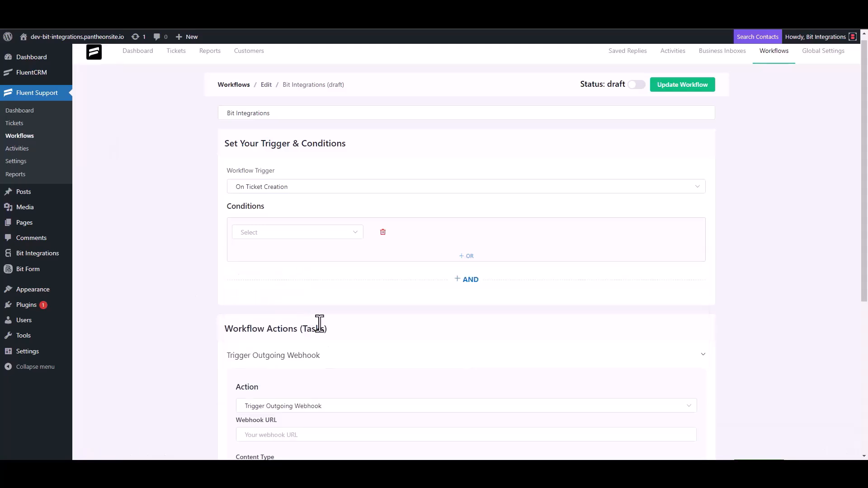
scroll(211, 259, down, 4)
click(294, 255)
key(ctrl+v)
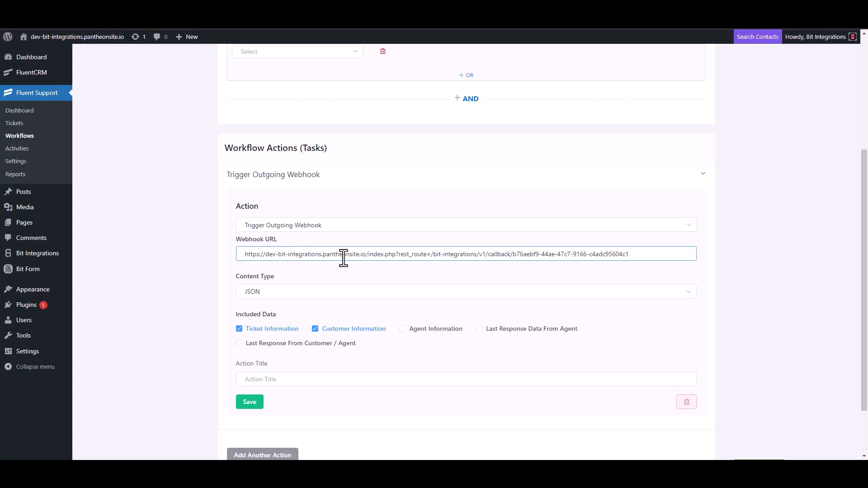
Title the webhook action 'Bit Integrations', save it, and publish the workflow
scroll(307, 302, down, 2)
click(270, 312)
text(B)
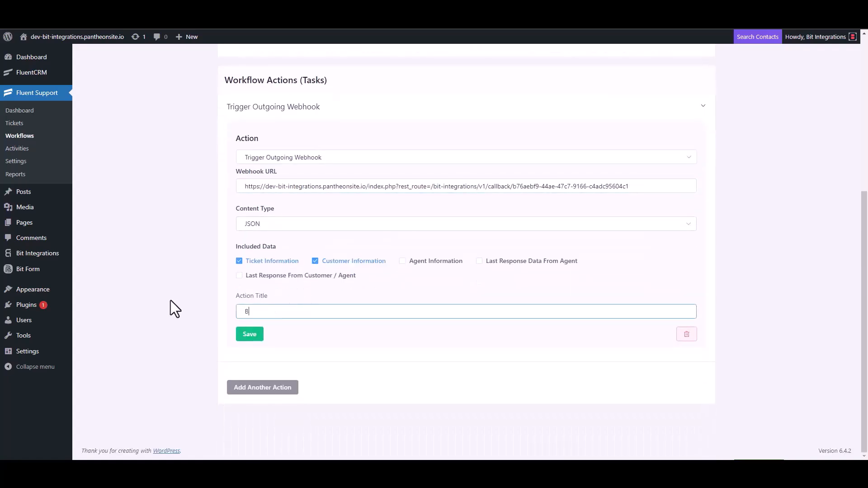
text(it Integrations)
click(247, 335)
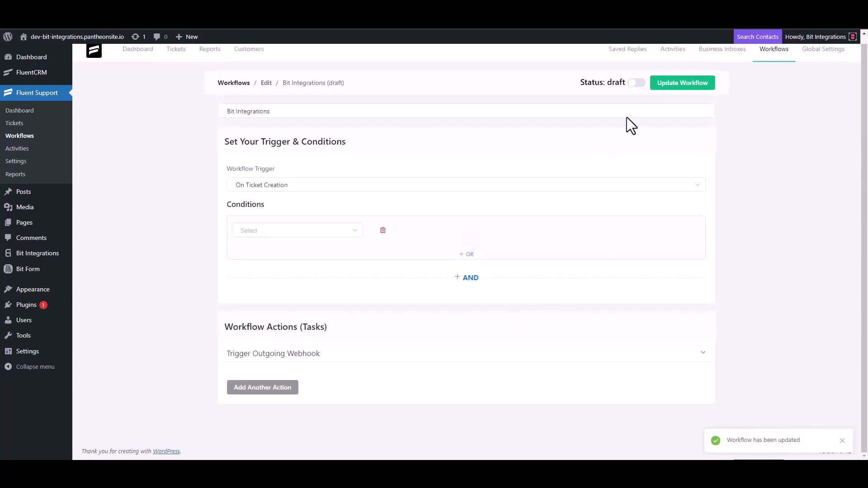
click(638, 84)
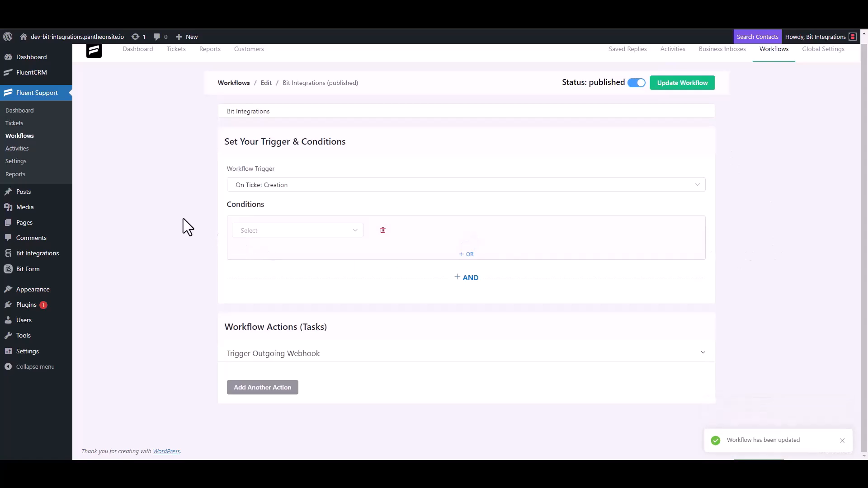
Start a new ticket for a newly created contact with first name 'test' and a test e-mail
click(24, 132)
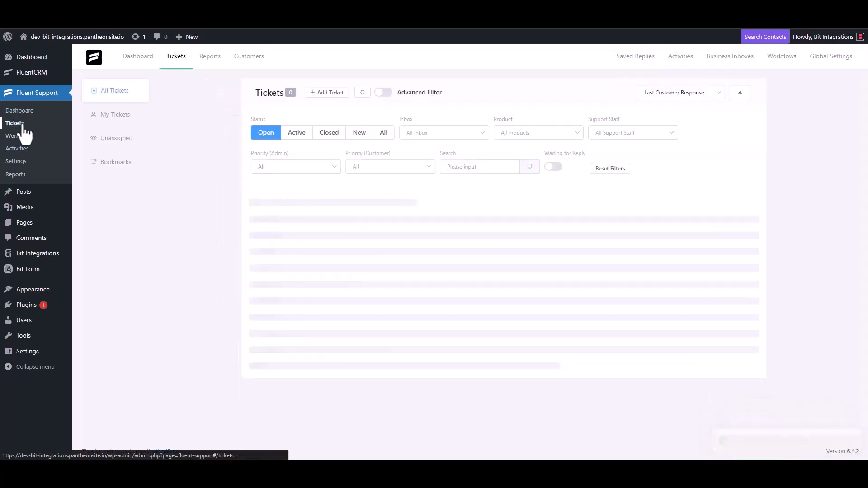
click(324, 93)
click(355, 117)
text(test@gmail.com)
click(595, 113)
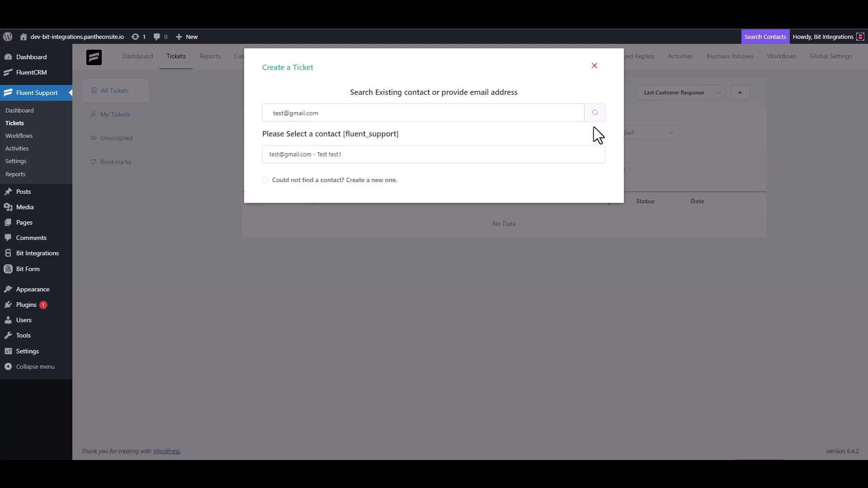
click(270, 181)
click(302, 177)
text(test3)
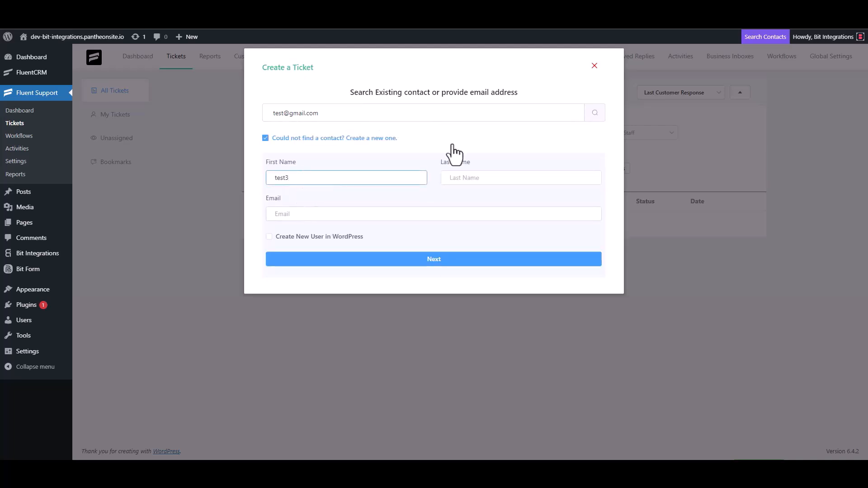
click(308, 214)
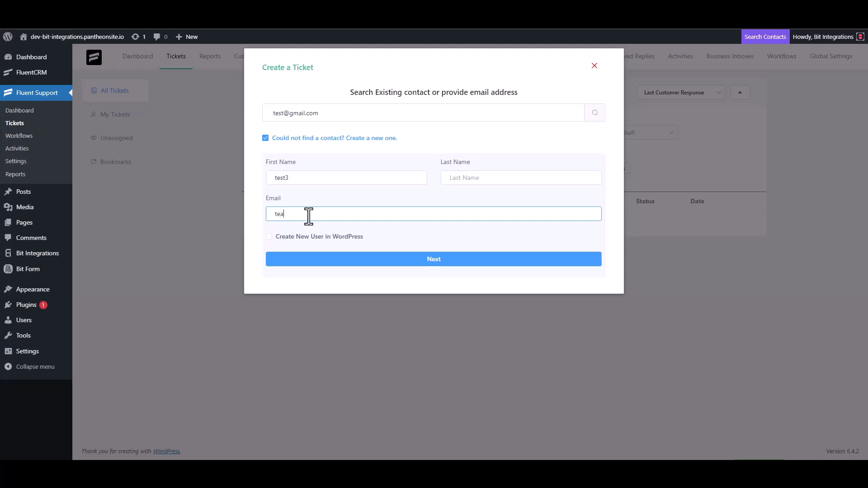
click(443, 262)
Give the ticket subject 'test' and details 'test', and create it
click(316, 161)
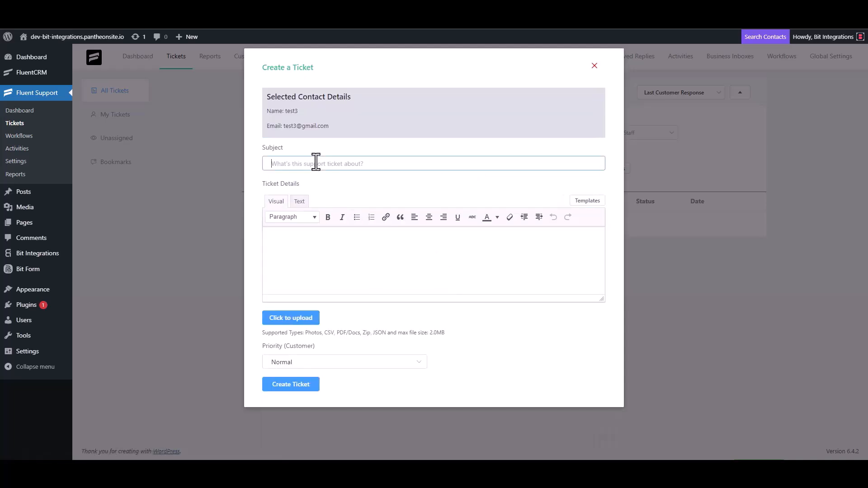
text(test)
click(306, 241)
text(test)
click(291, 385)
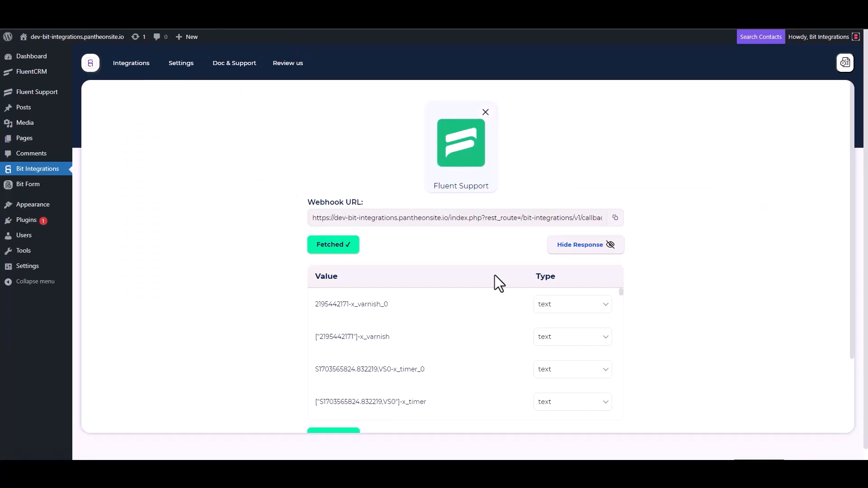
Review the fetched ticket data, search 'sy' to choose SystemIO as the action, and open its API key page
scroll(404, 325, down, 2)
scroll(292, 359, down, 3)
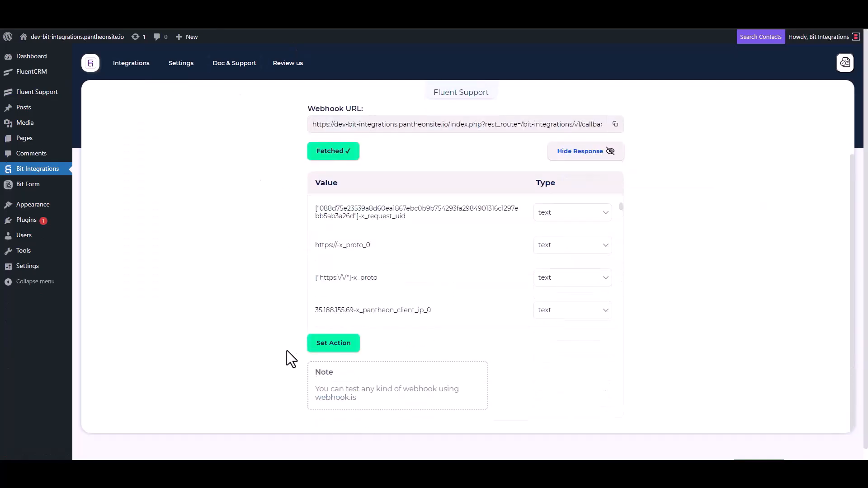
scroll(419, 244, down, 5)
scroll(394, 243, down, 1)
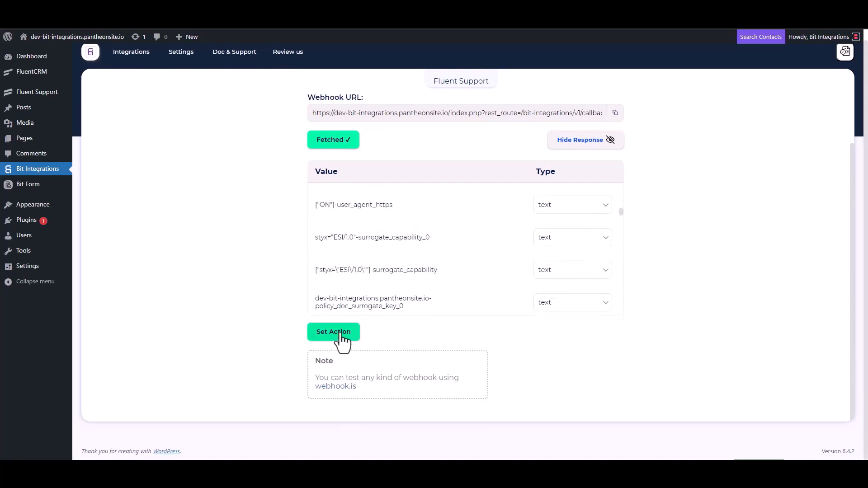
click(338, 333)
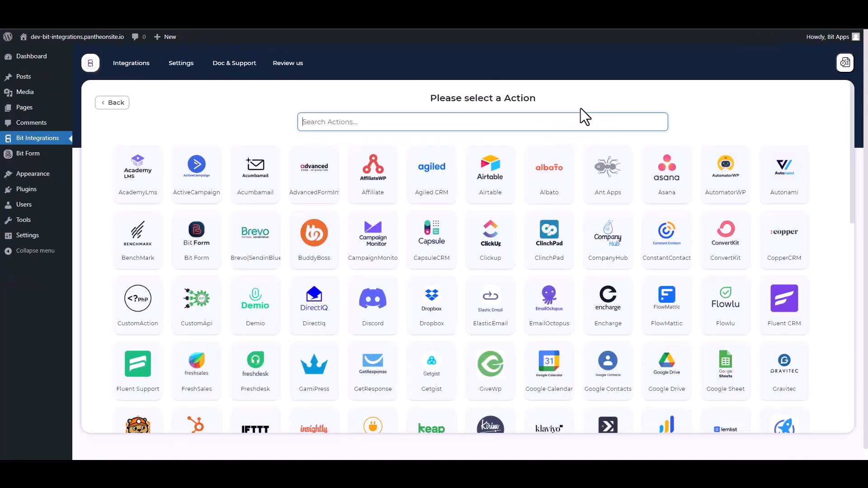
text(sy)
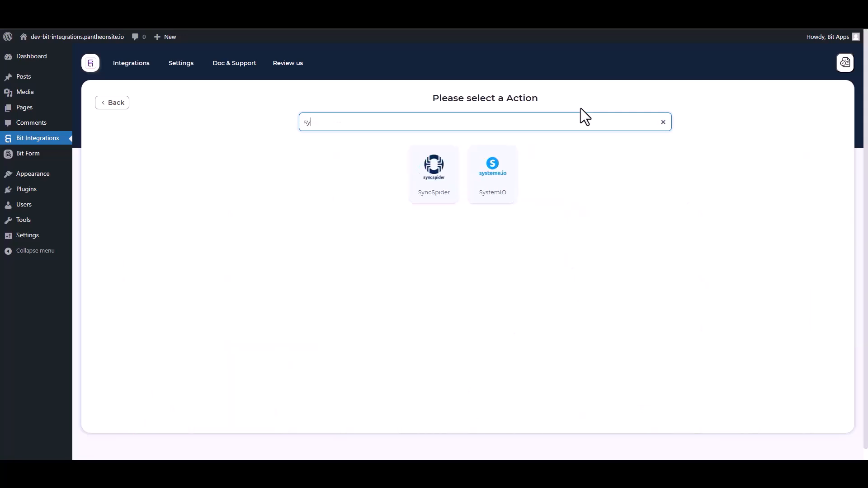
click(502, 198)
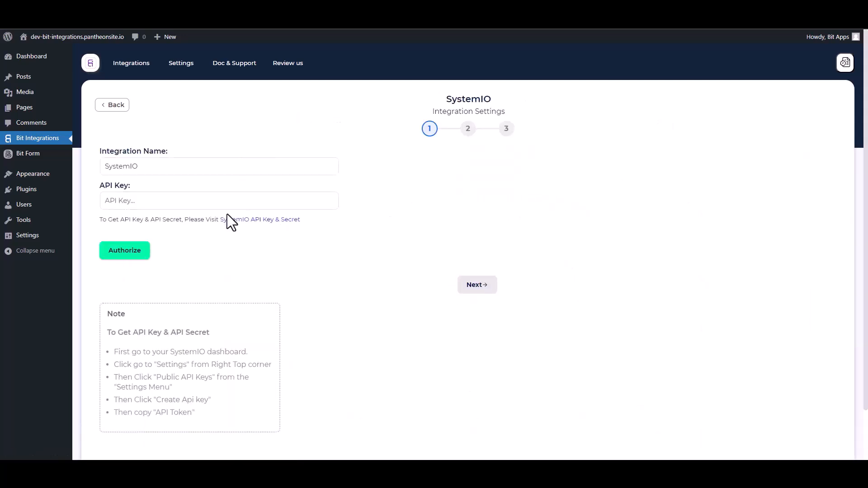
click(250, 221)
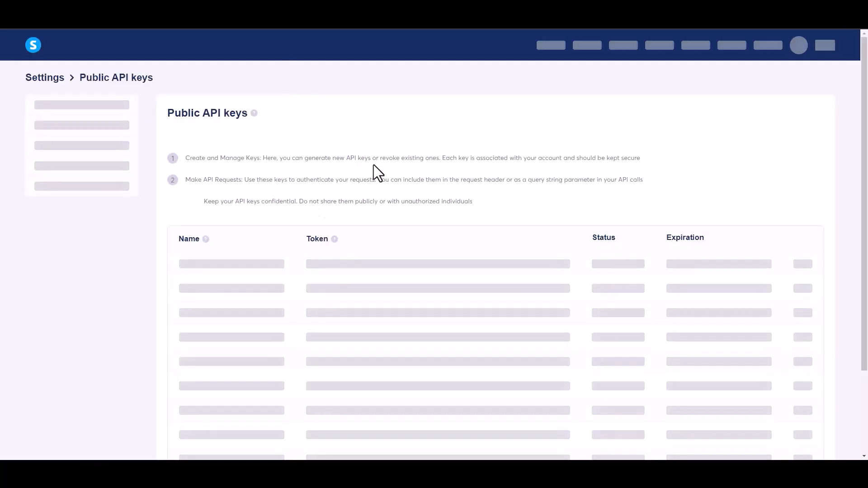
Add a never-expiring systeme.io public API key called 'Bit Integrations' and copy its token
scroll(406, 181, down, 1)
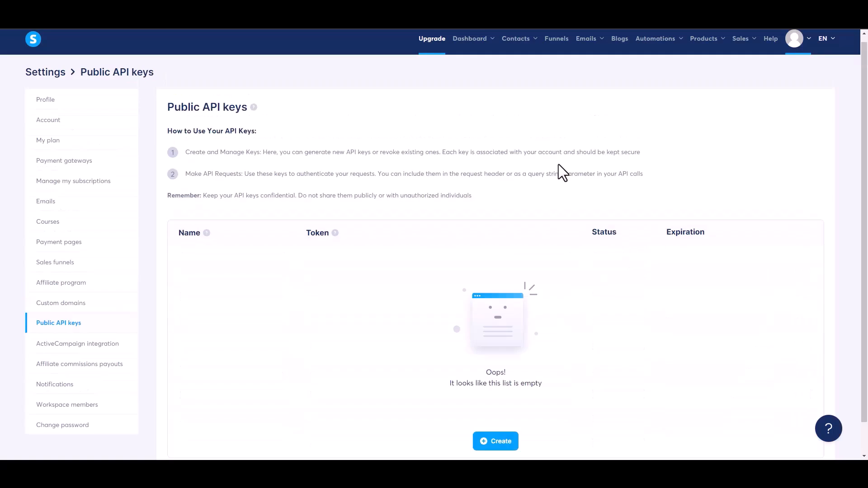
click(497, 445)
click(348, 229)
text(Bit)
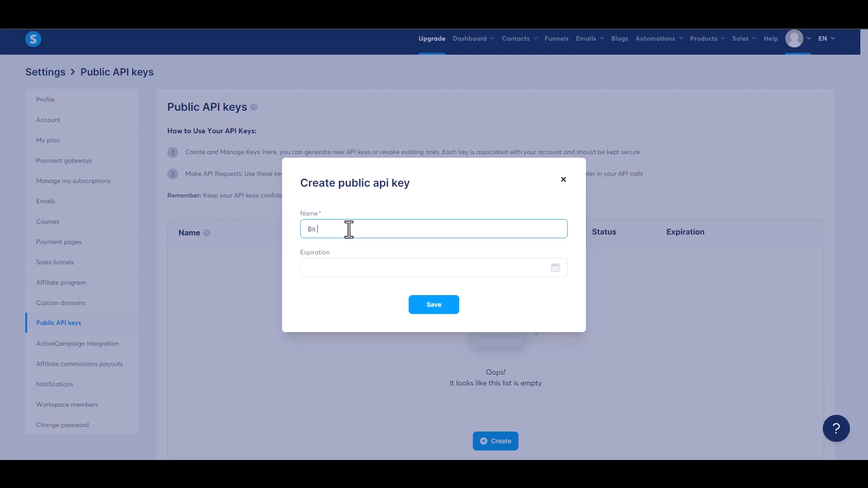
text( Integrations)
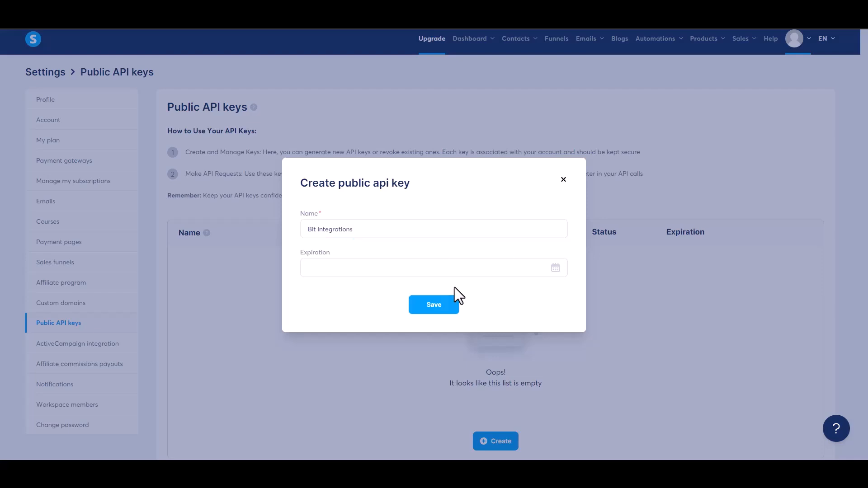
click(445, 310)
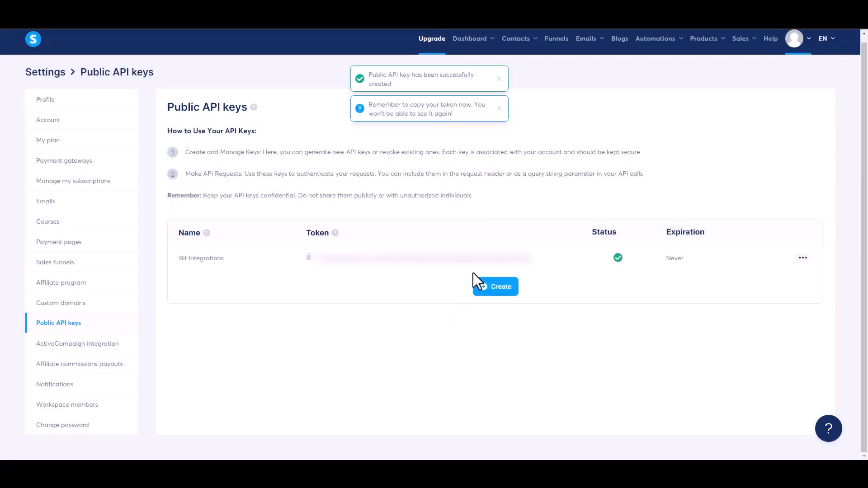
click(308, 258)
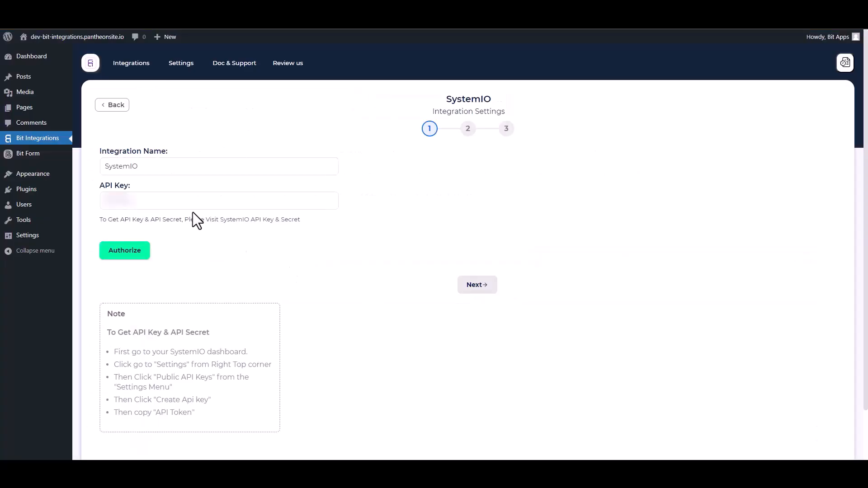
Paste the copied token into the SystemIO API Key field, authorize it, and continue
click(186, 205)
key(ctrl+v)
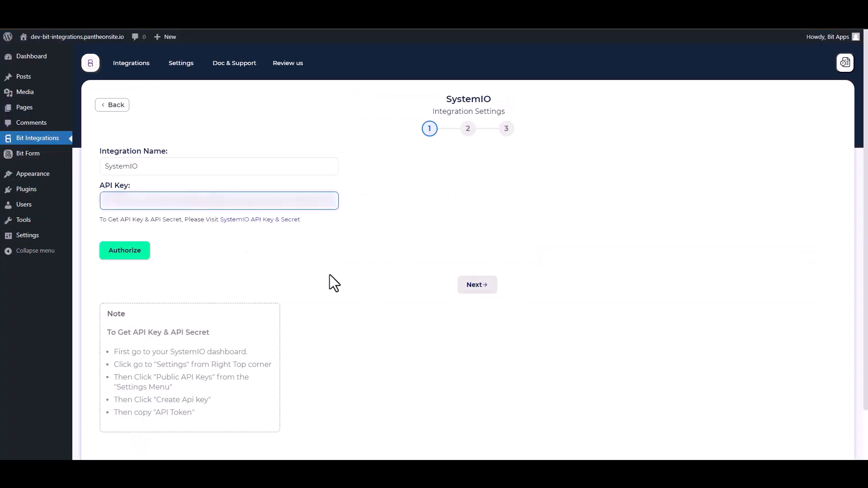
click(129, 252)
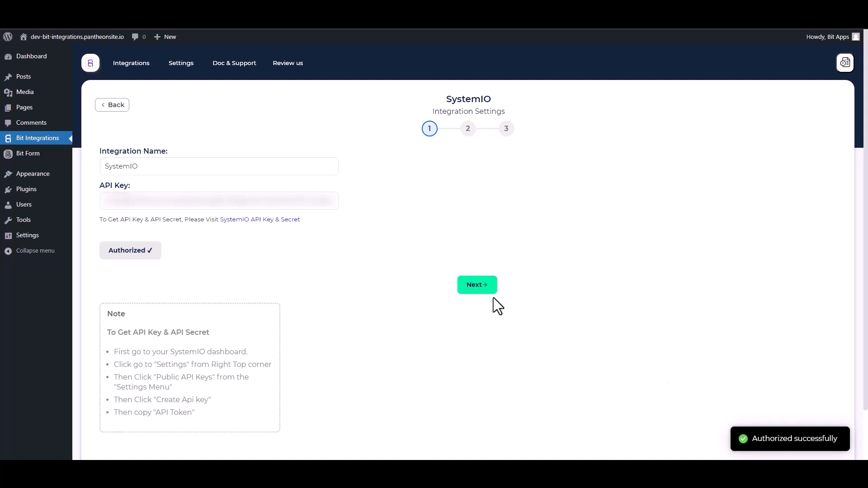
click(481, 291)
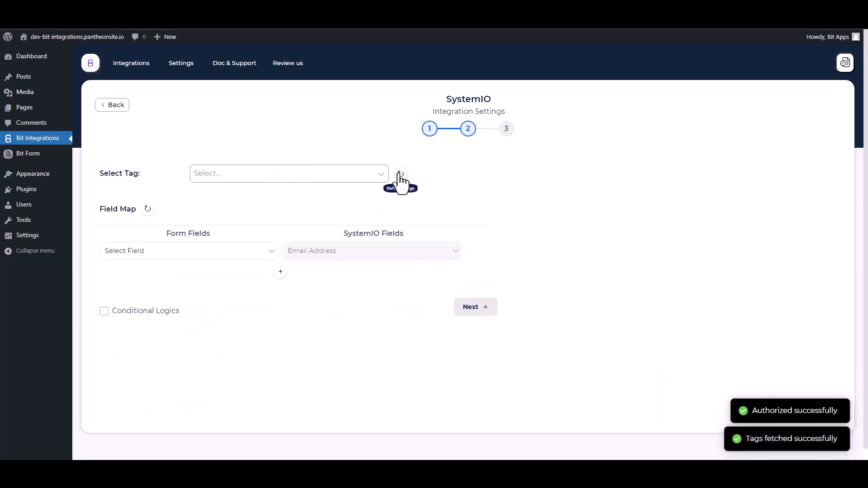
Select the 'Bit Integrations' tag, map Email to Email Address, keep conditional logic off, and finish and save
click(229, 179)
click(232, 193)
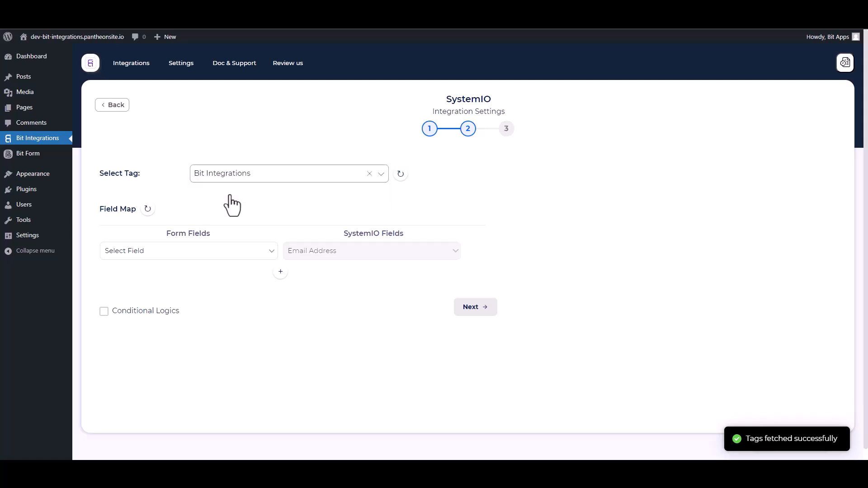
click(235, 253)
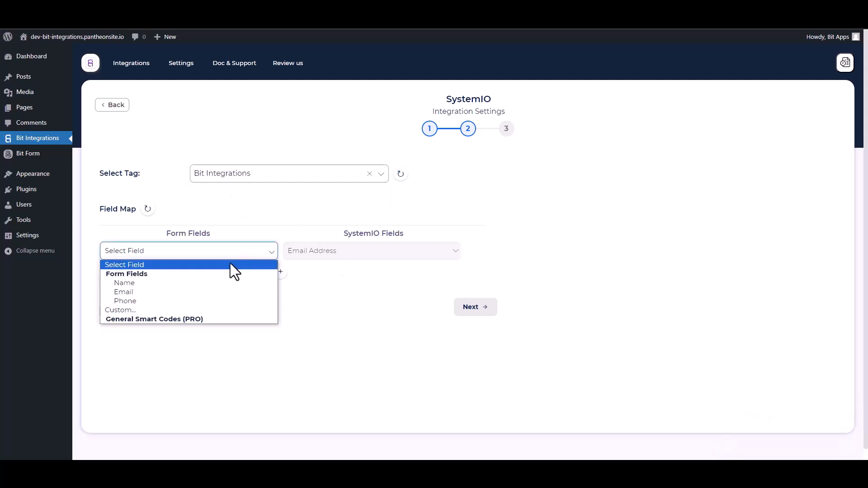
click(159, 292)
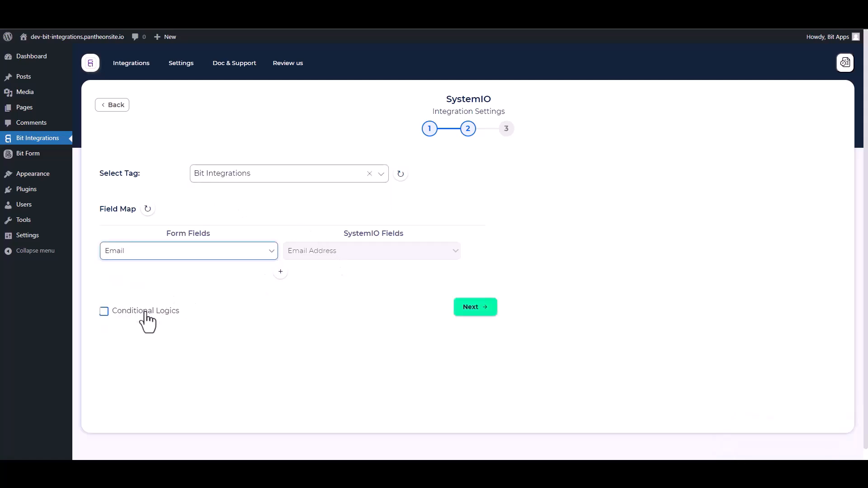
click(114, 312)
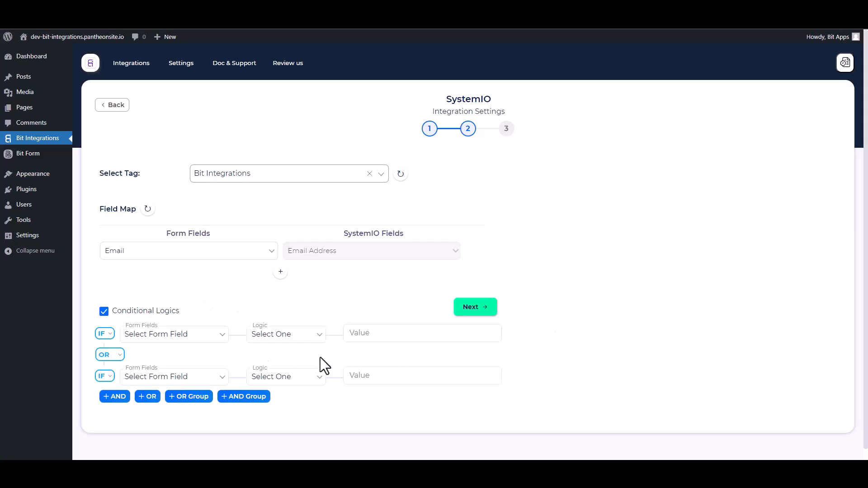
click(105, 313)
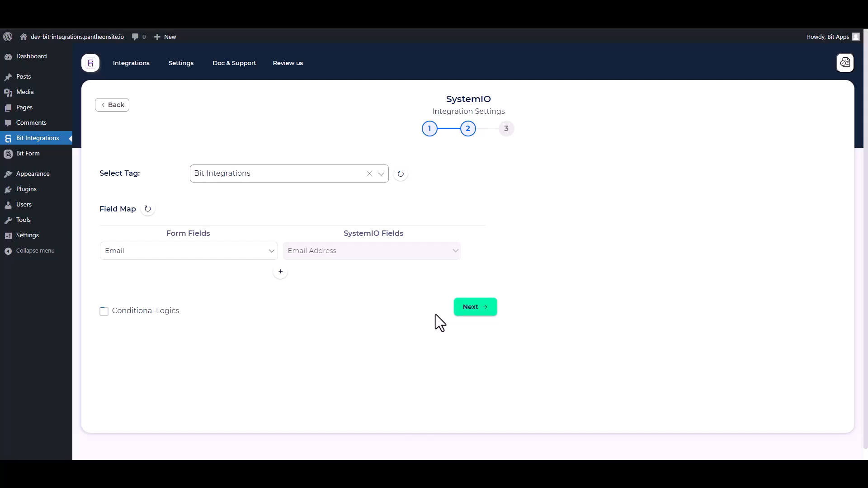
click(469, 309)
click(457, 209)
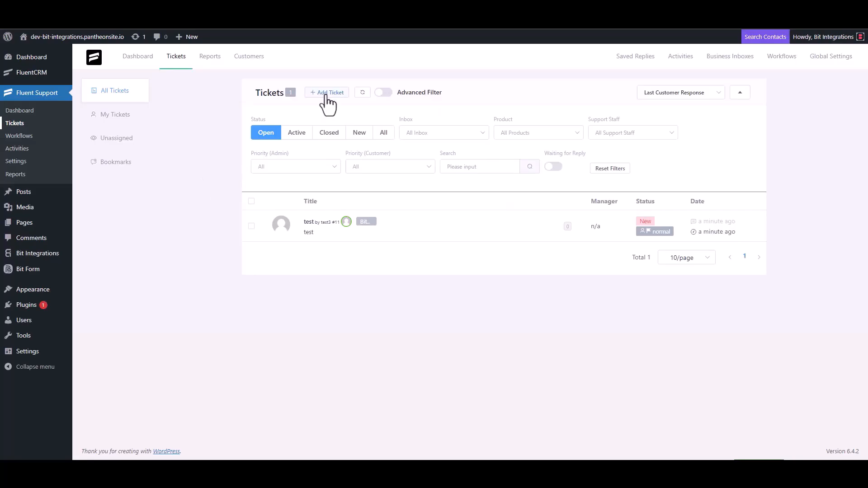
Start another ticket and search contacts by the support e-mail address
click(325, 96)
click(310, 112)
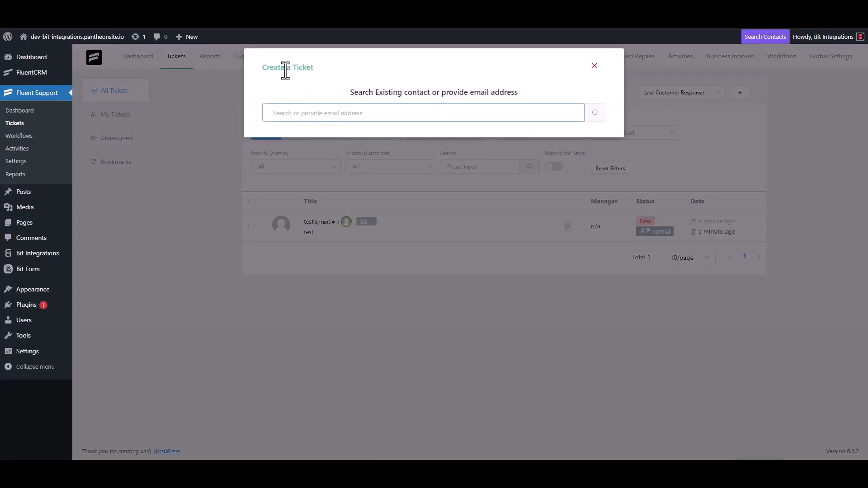
triple_click(318, 112)
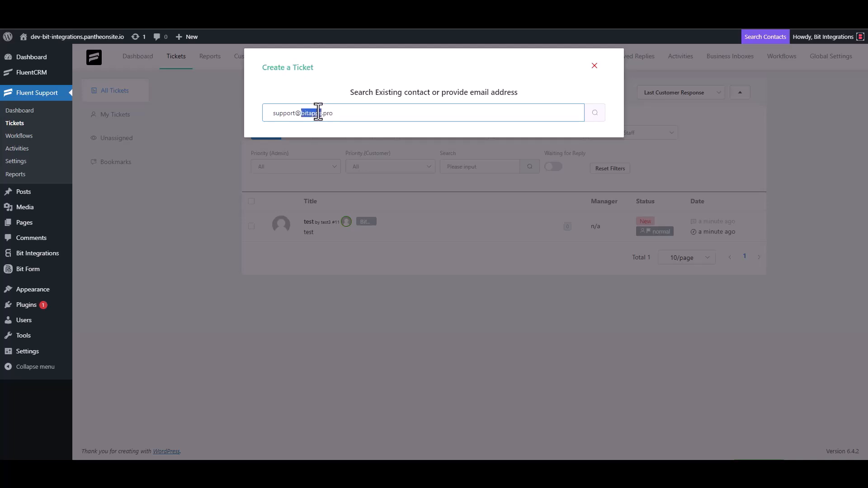
click(347, 116)
click(594, 118)
Create a new contact with first name 'Bit Integrations' and enter the contact's e-mail
click(270, 181)
click(289, 178)
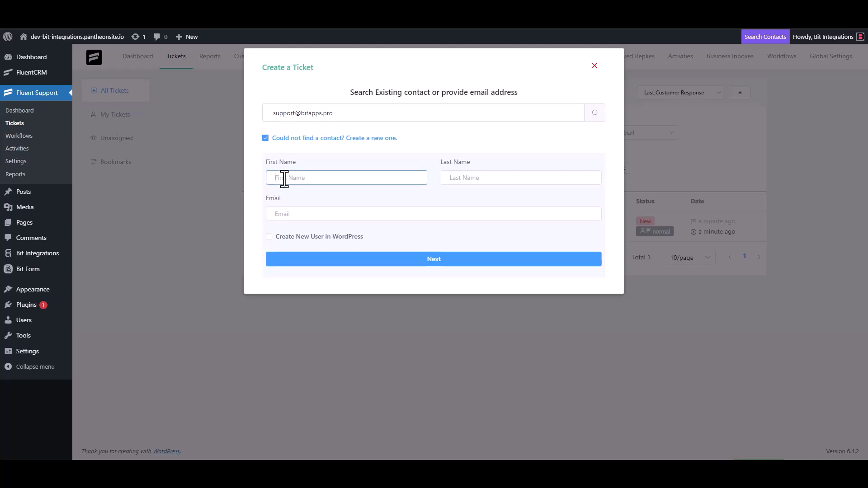
text(Bit Integrations)
click(301, 216)
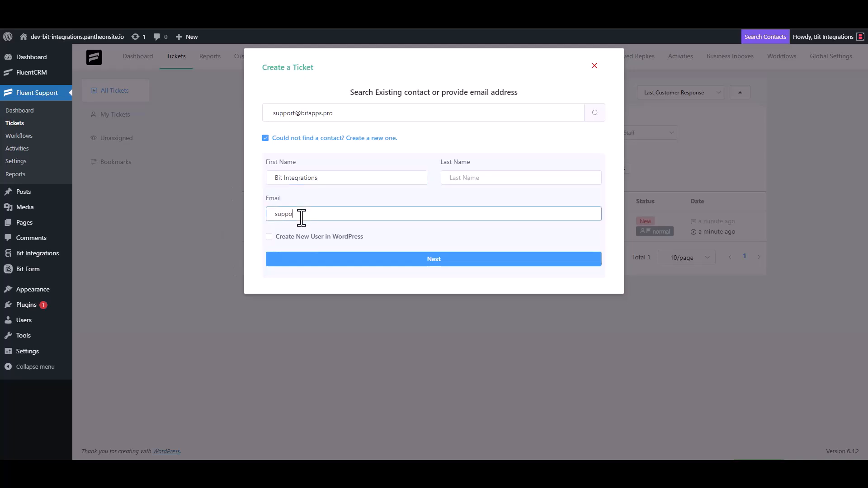
Set the ticket subject and details to 'Bit Integrations' and create the ticket
click(434, 259)
click(368, 163)
text(test)
click(301, 260)
double_click(276, 164)
key(BackSpace)
click(287, 248)
click(409, 159)
text(Bit Integrations)
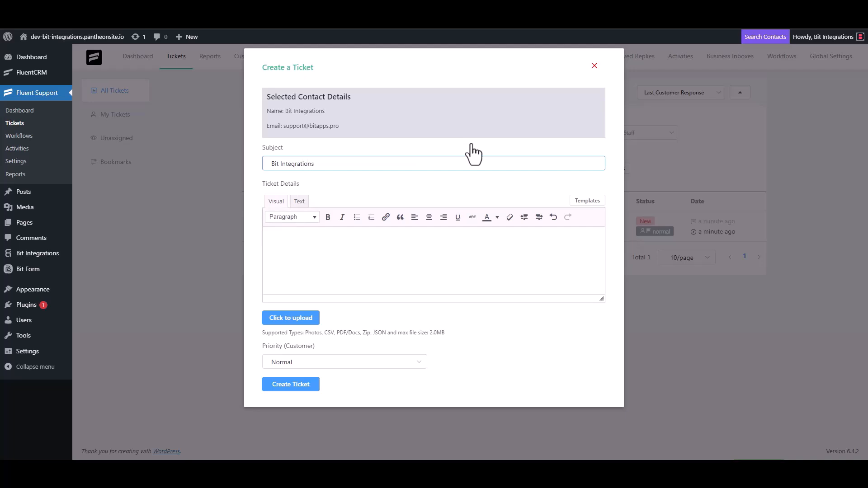
triple_click(329, 164)
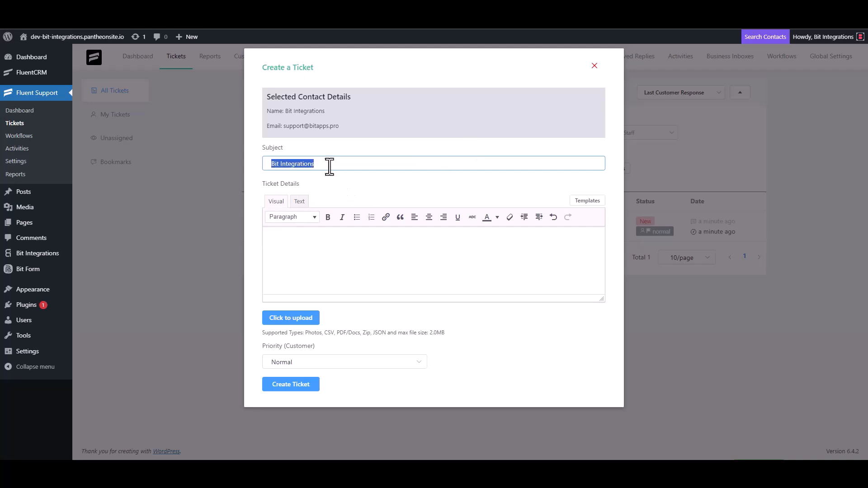
click(311, 239)
key(ctrl+v)
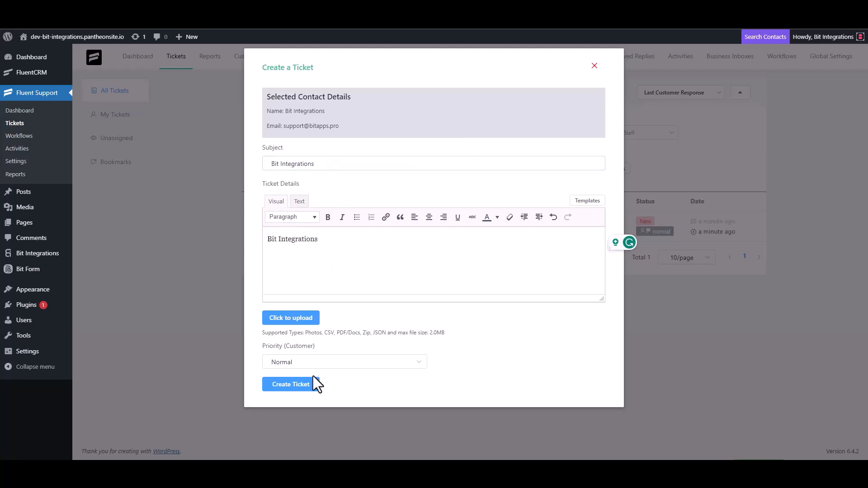
click(307, 383)
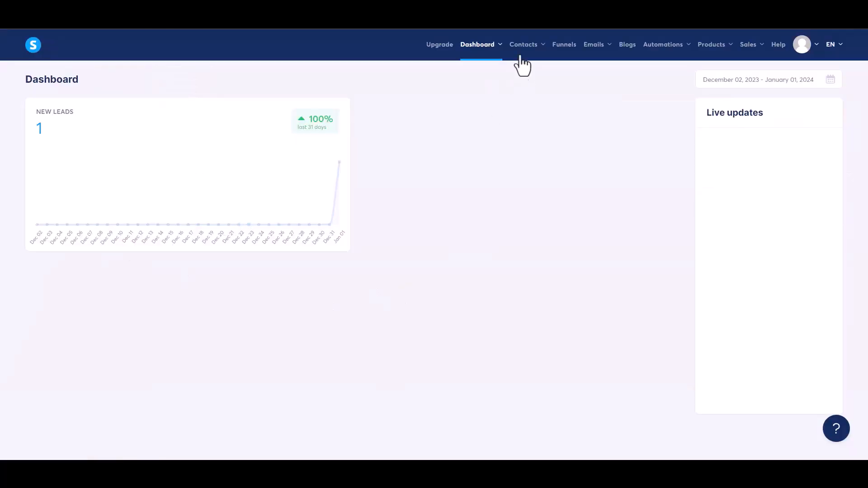
Check the systeme.io contacts list for the new contact tagged Bit Integrations
mouse_move(526, 54)
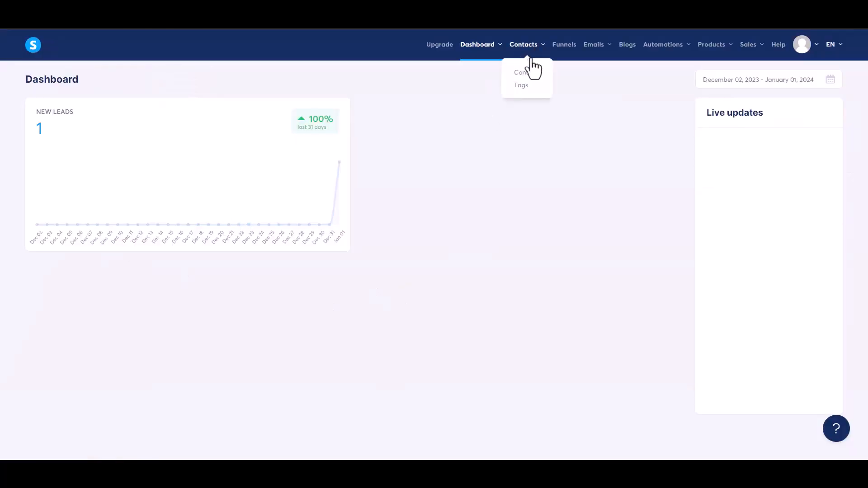
click(527, 77)
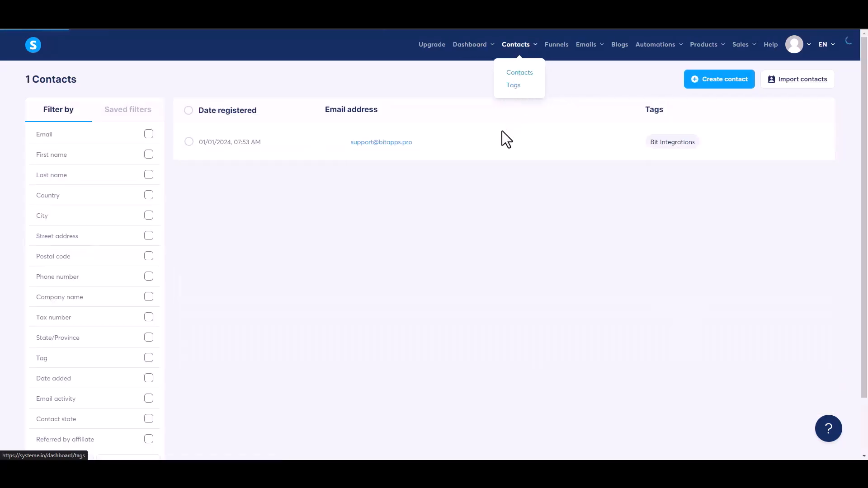
mouse_move(386, 146)
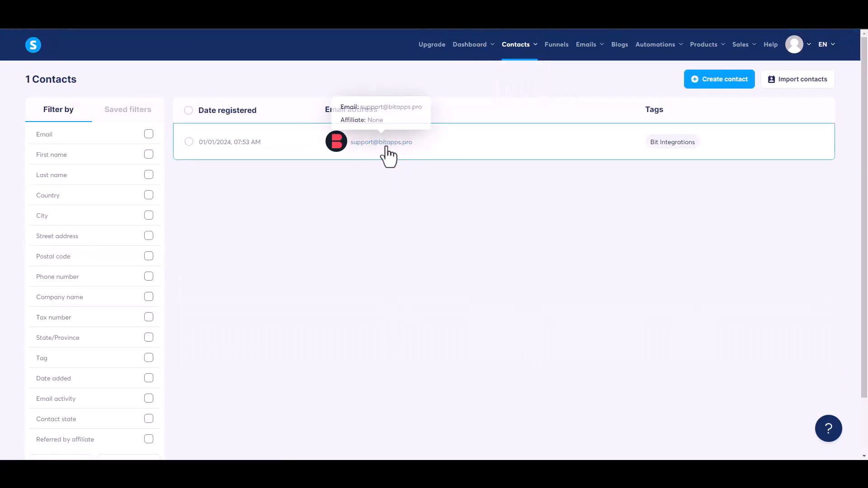